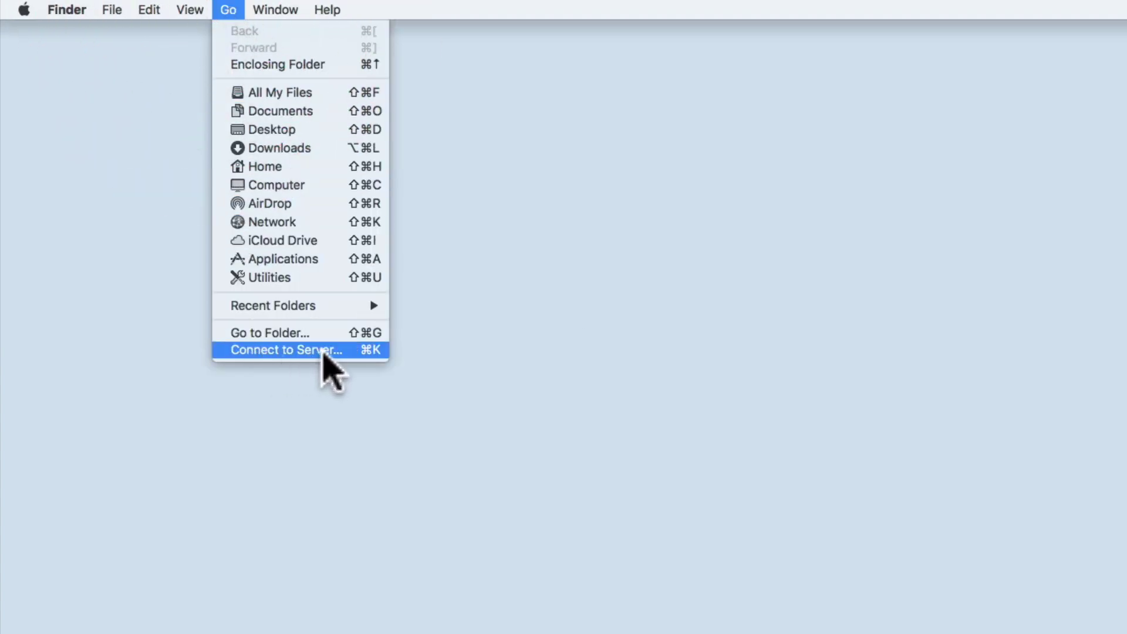
Step: Connect to the server at smb://192.168.1.2 through Connect to Server
left_click(322, 350)
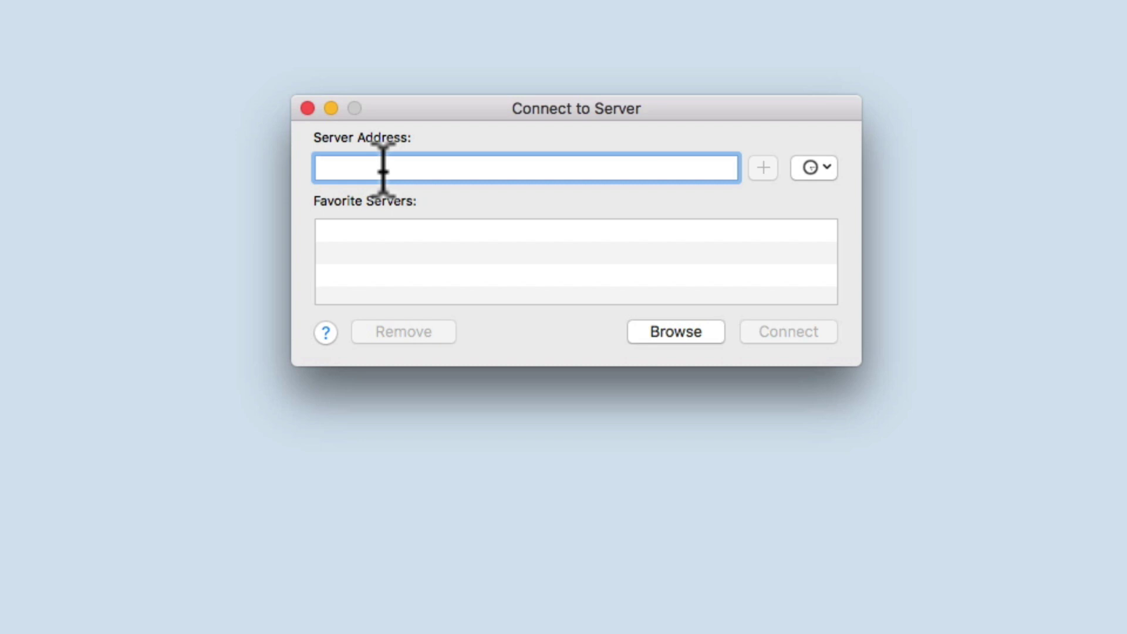
type("smb")
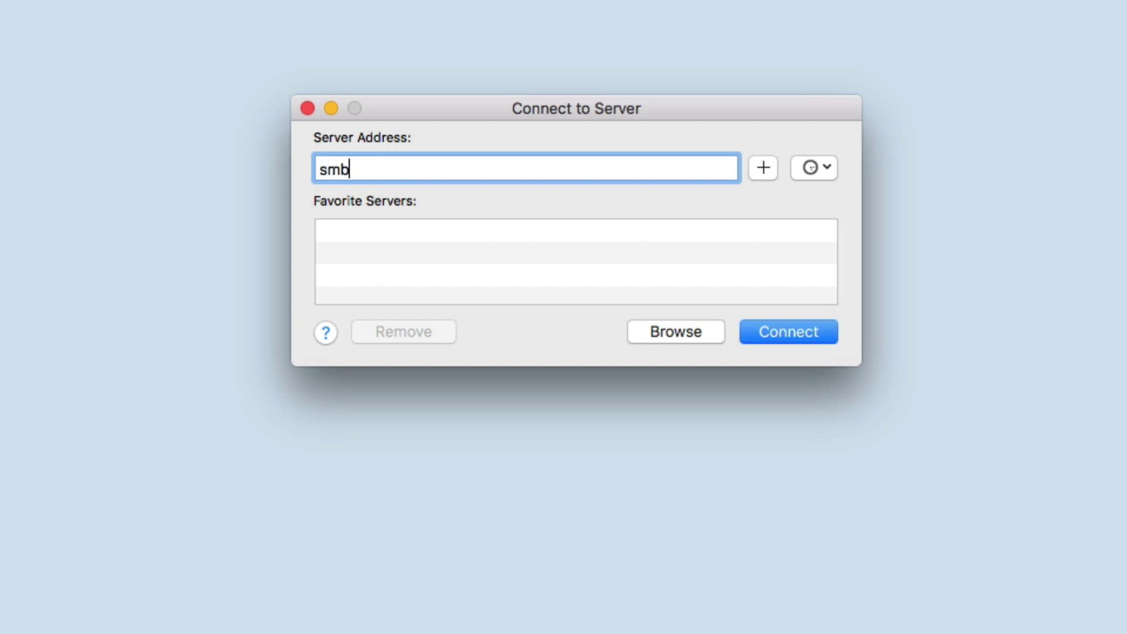
type("://192.168")
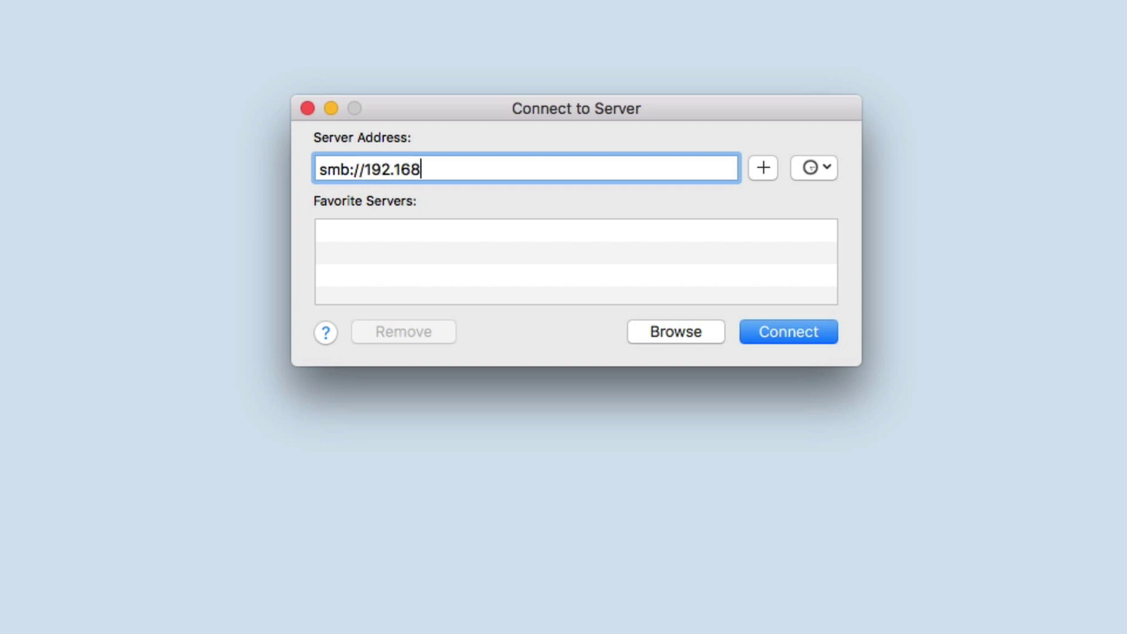
type(".1.2")
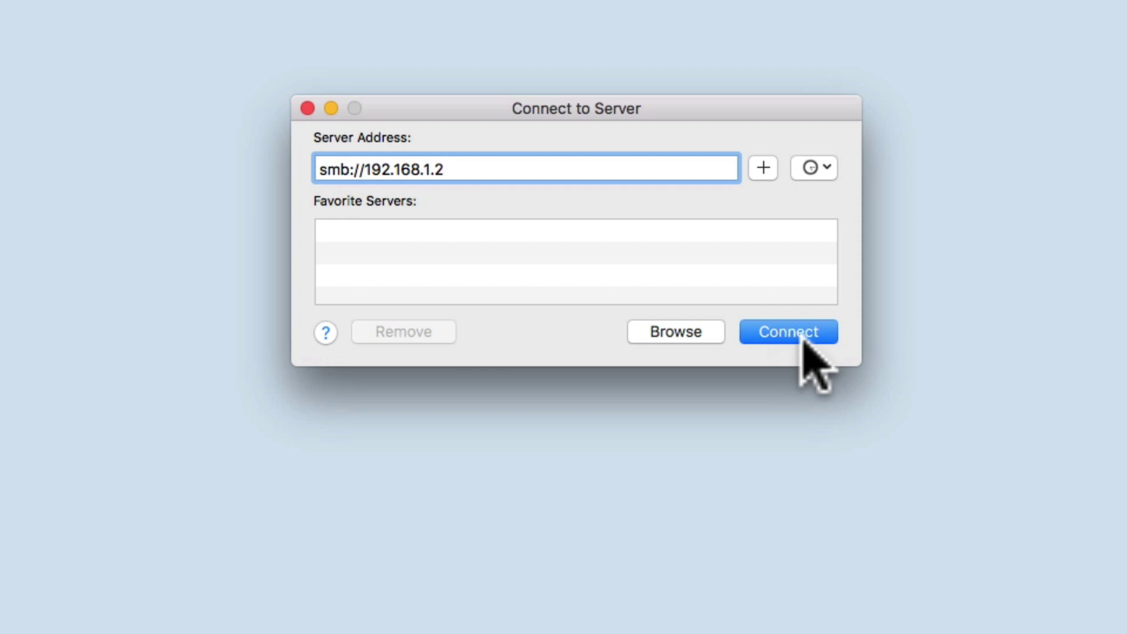
left_click(800, 337)
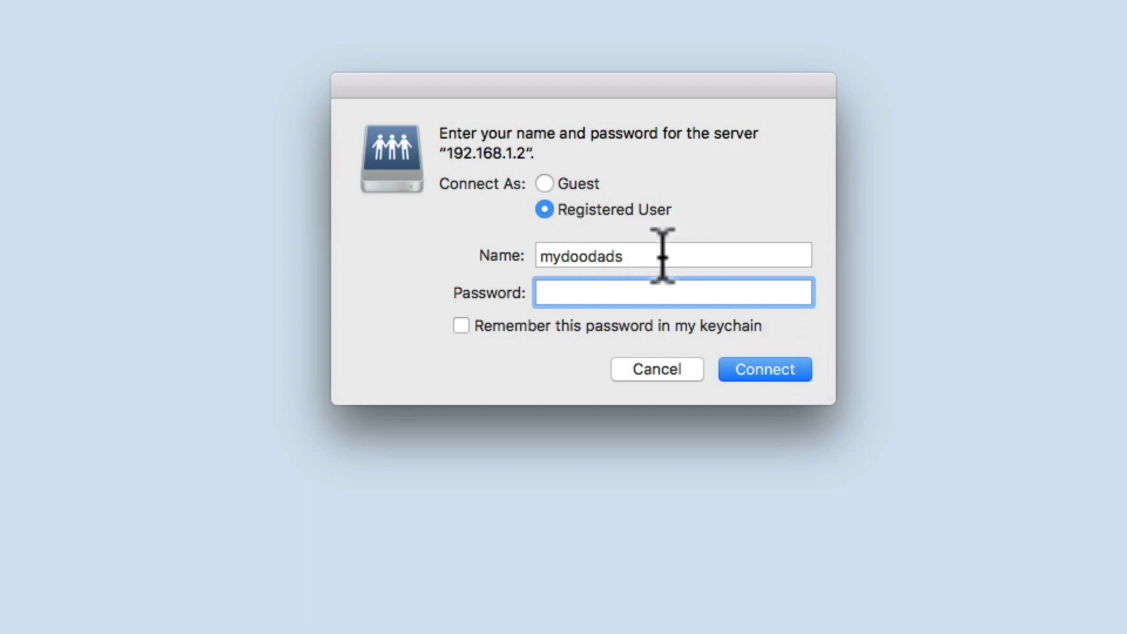
Step: Log in to 192.168.1.2 as a registered user with the account's user name and password
left_click_drag(664, 252, 506, 250)
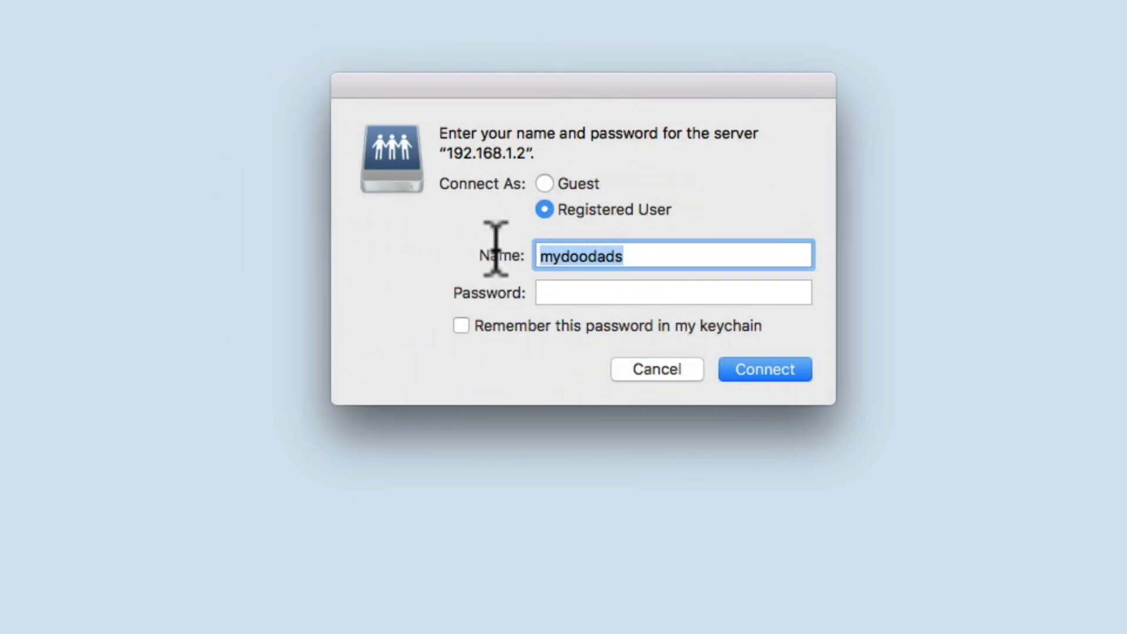
type("mr me")
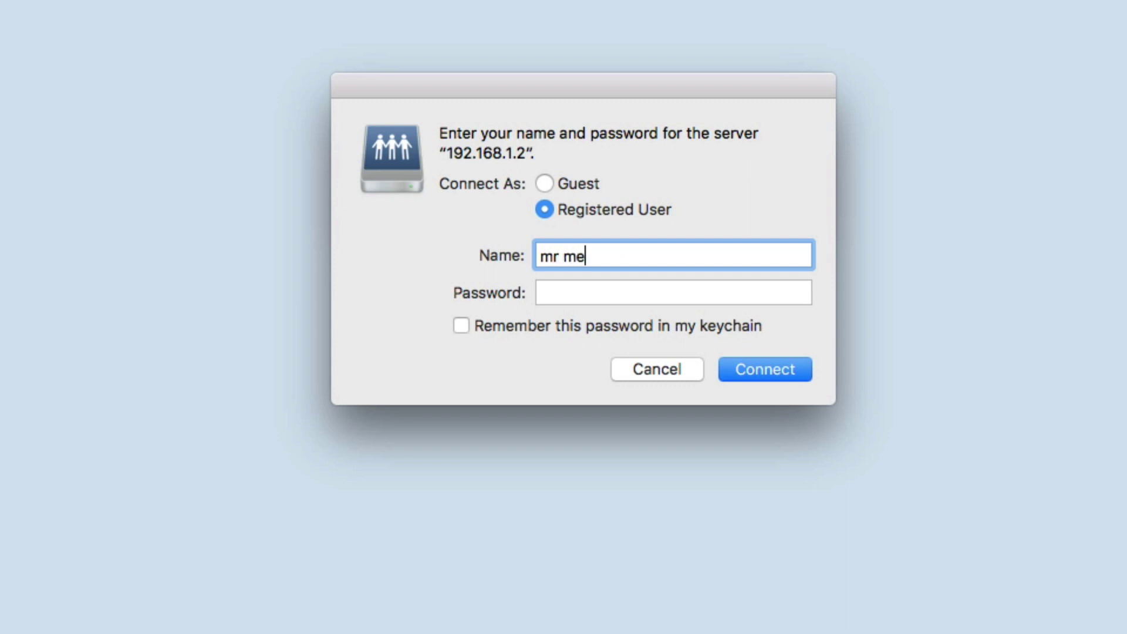
type("eseeks")
key("Tab")
type("••")
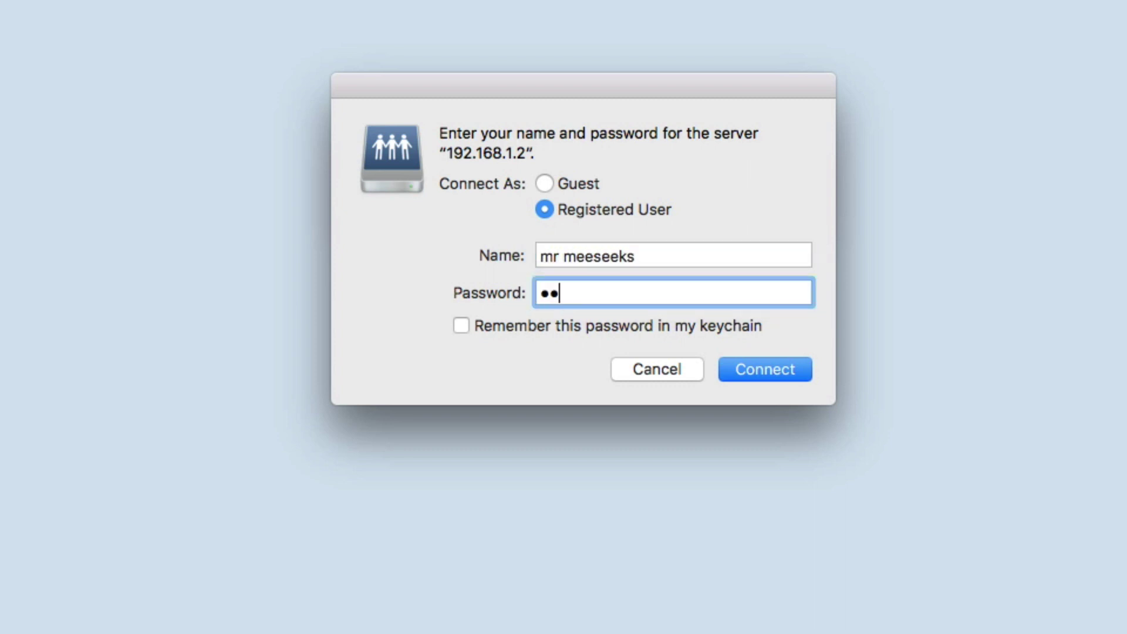
type("••••••")
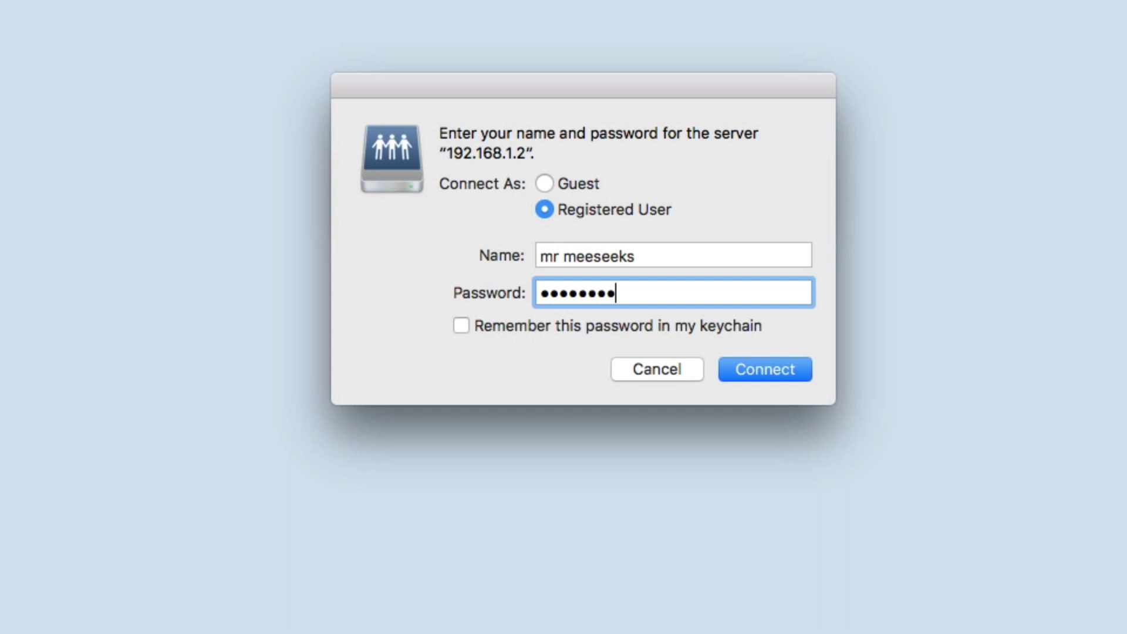
left_click(765, 373)
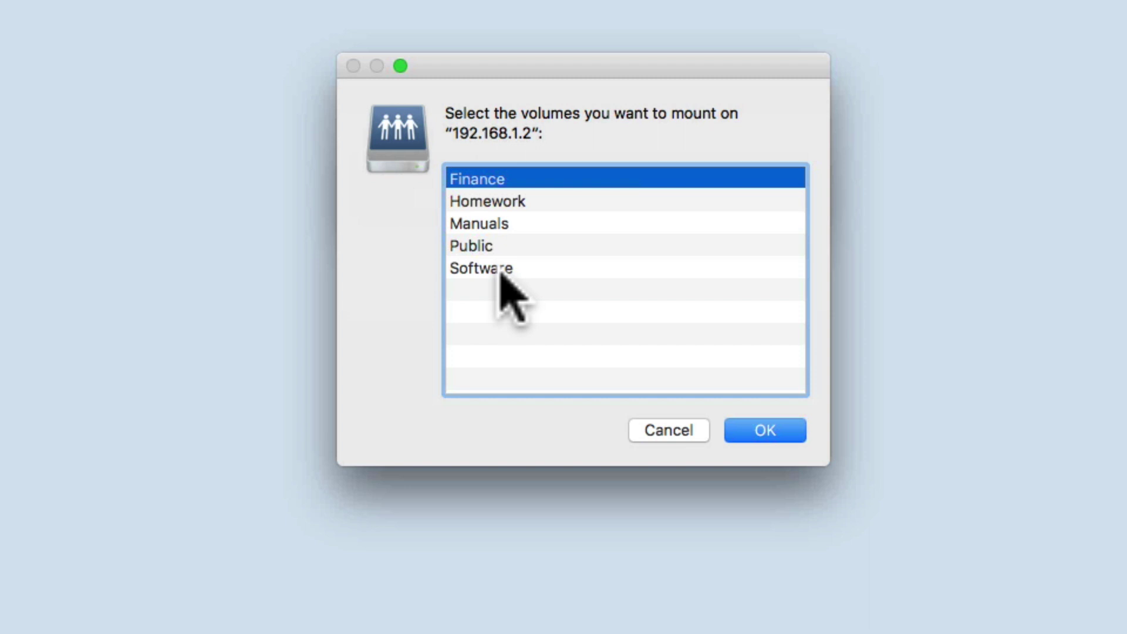
Step: Mount the Public share from the volume list and open it
double_click(473, 246)
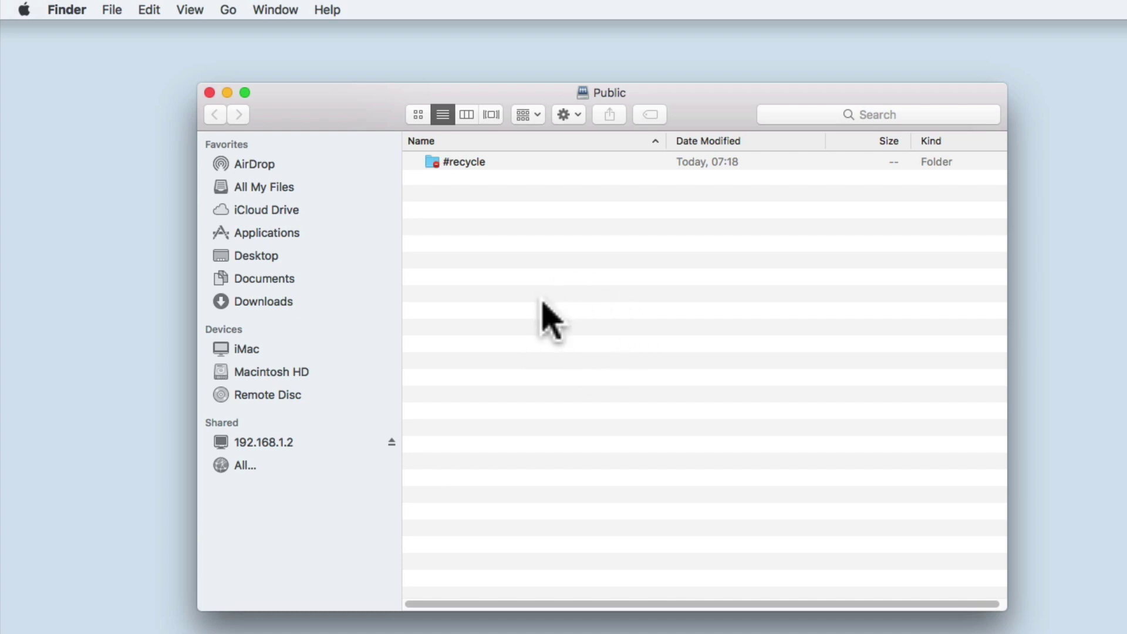
right_click(565, 269)
left_click(574, 272)
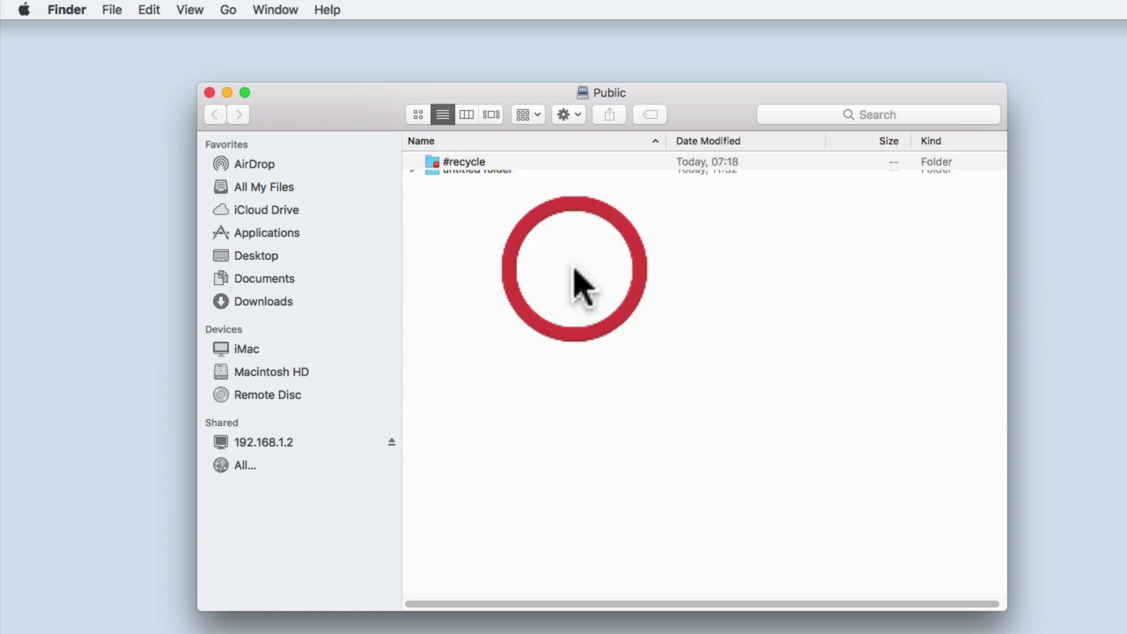
type("E")
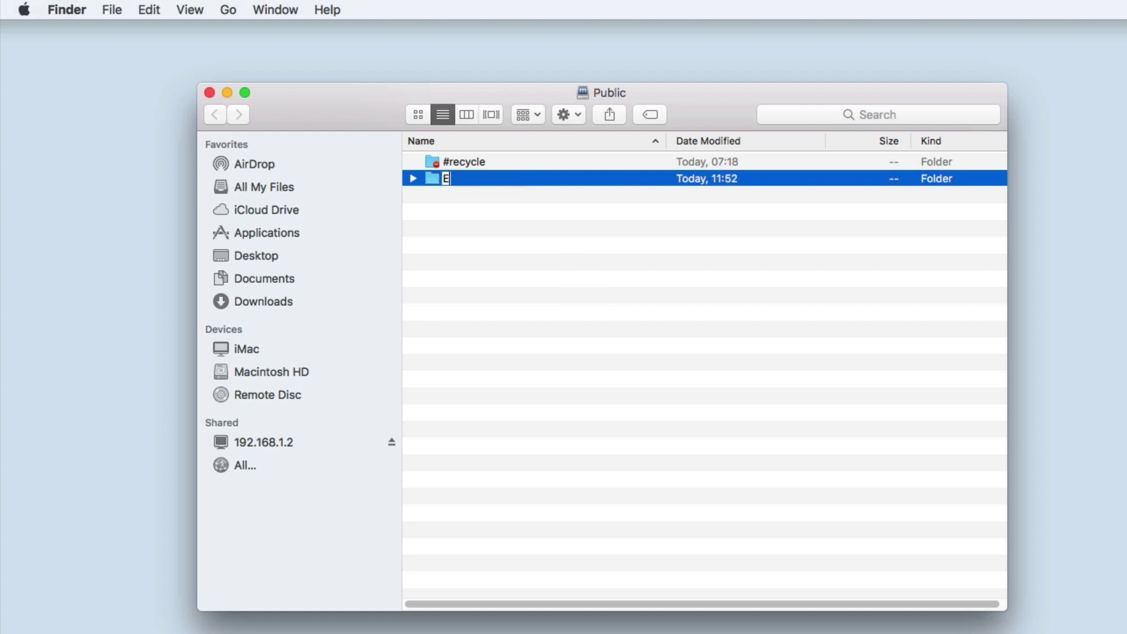
type("xample Folder")
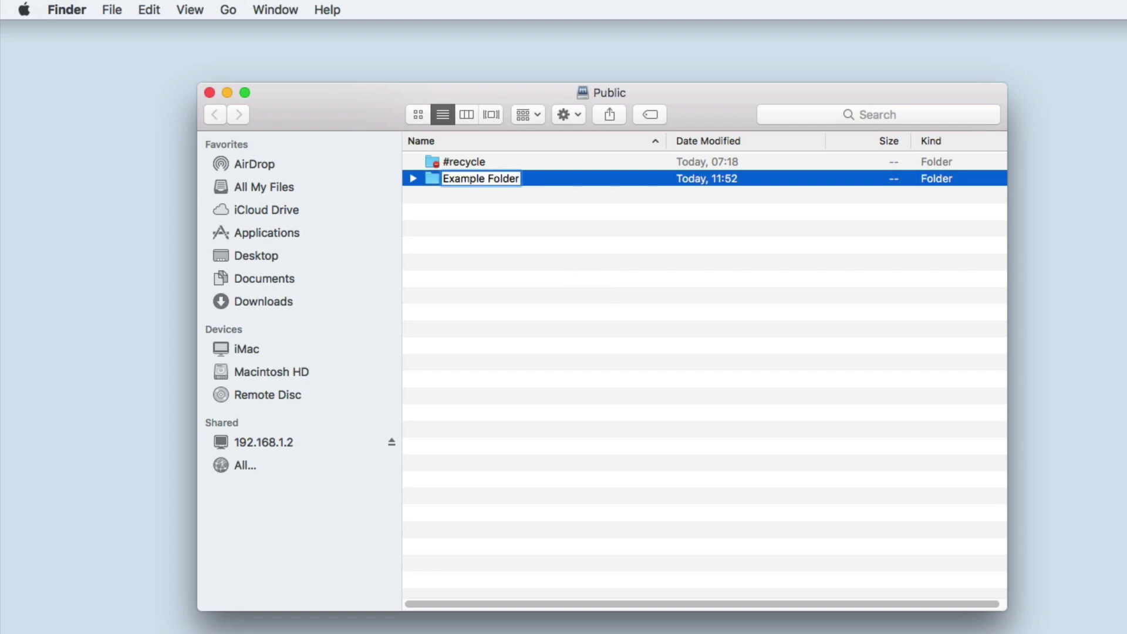
key("Return")
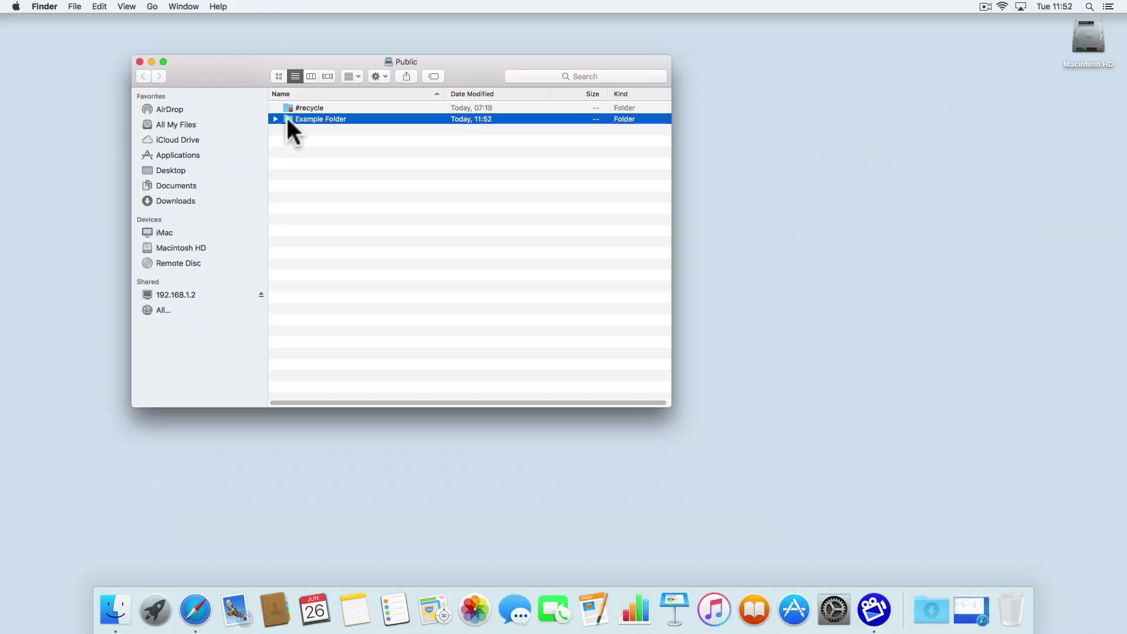
left_click_drag(429, 179, 815, 362)
left_click_drag(543, 236, 1018, 614)
left_click(647, 211)
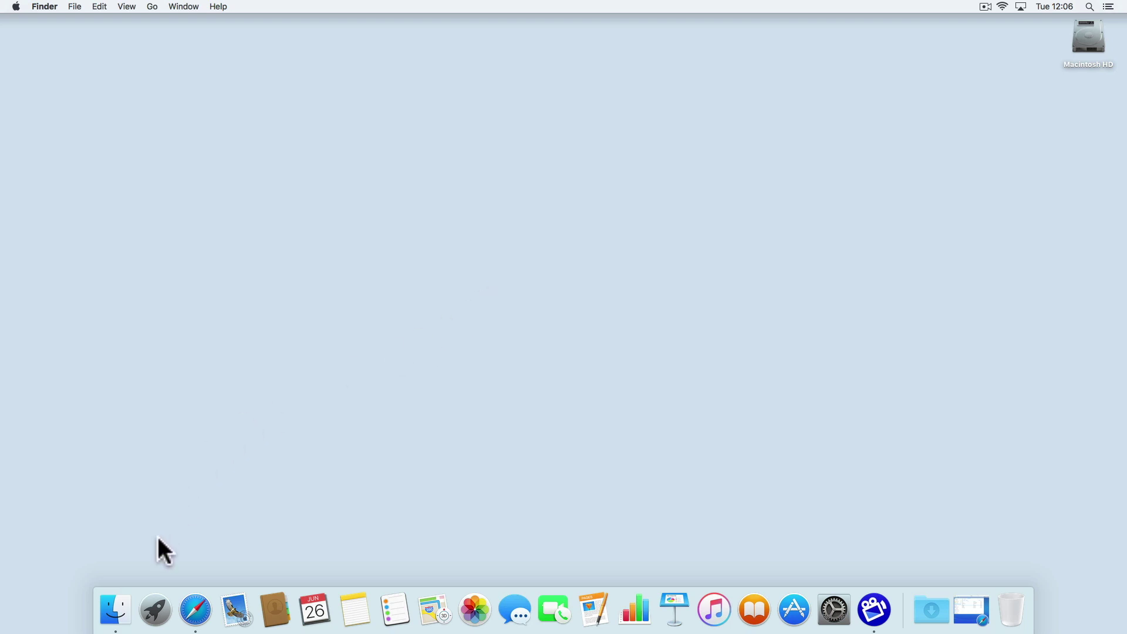
Step: Open a Finder window with the sidebar shown and browse the Network's shared computers
left_click(115, 611)
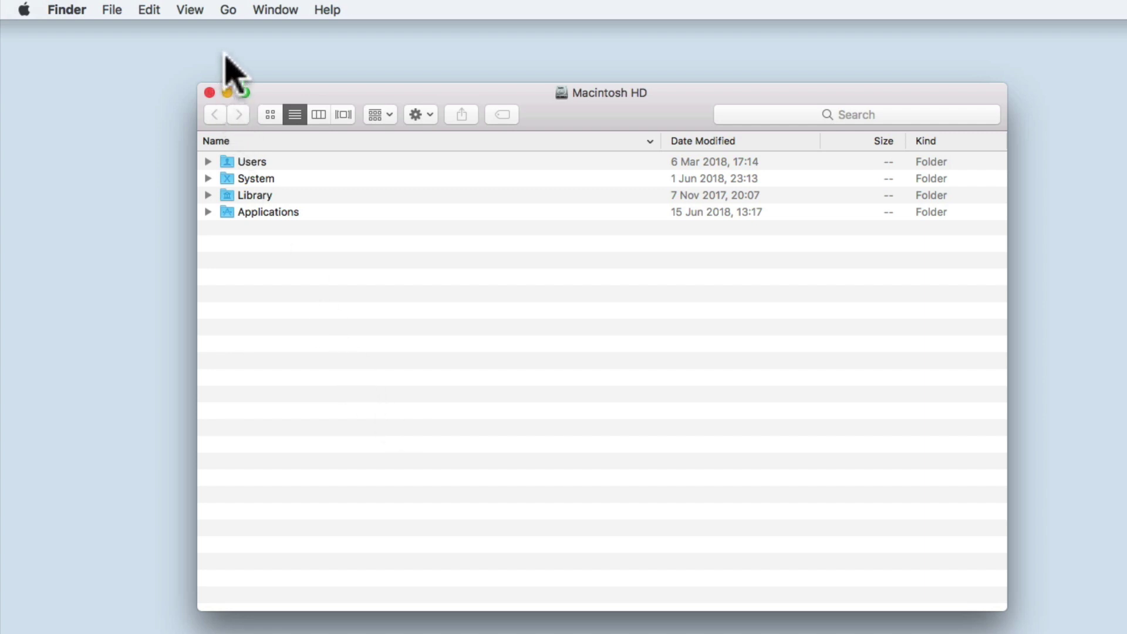
left_click(189, 9)
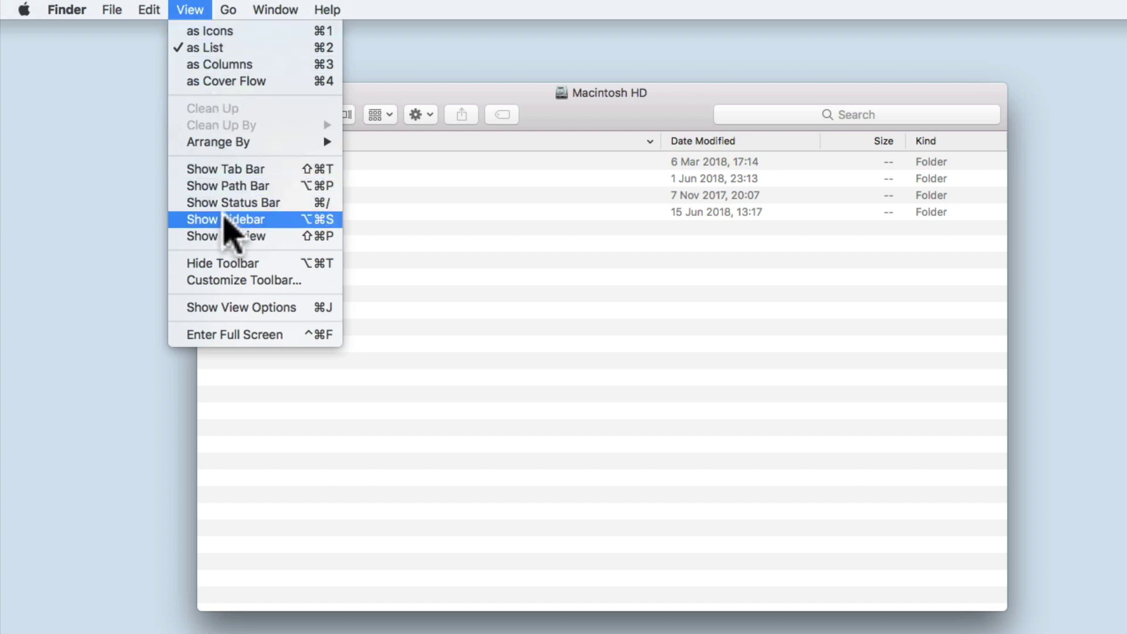
left_click(245, 221)
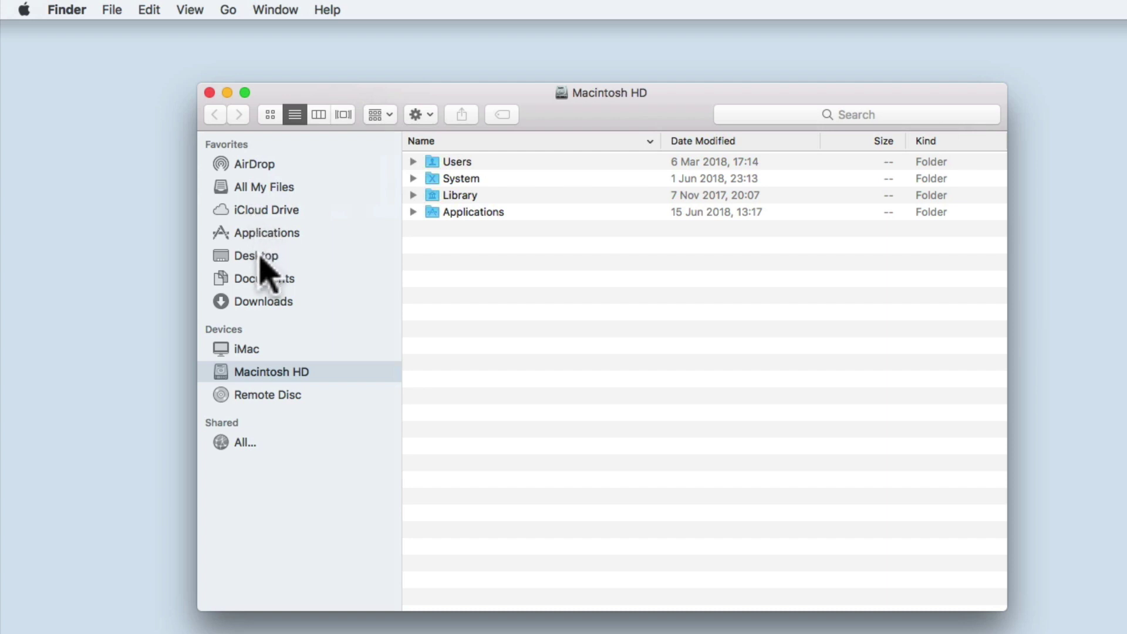
left_click(242, 444)
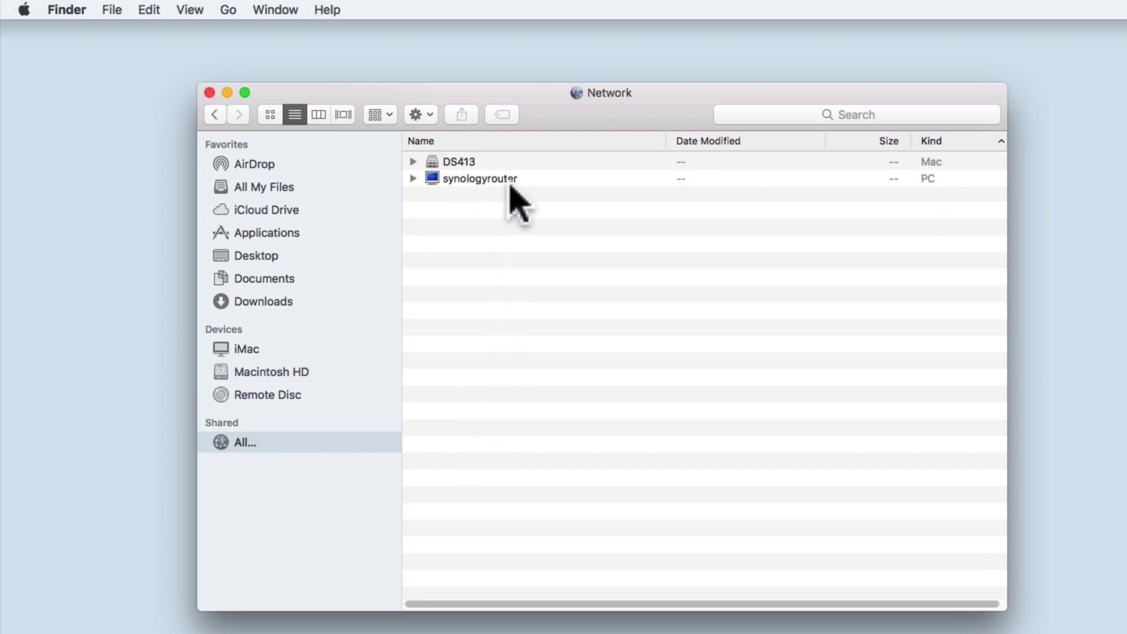
Step: Log in to DS413 as a registered user and open its Public shared folder
double_click(463, 165)
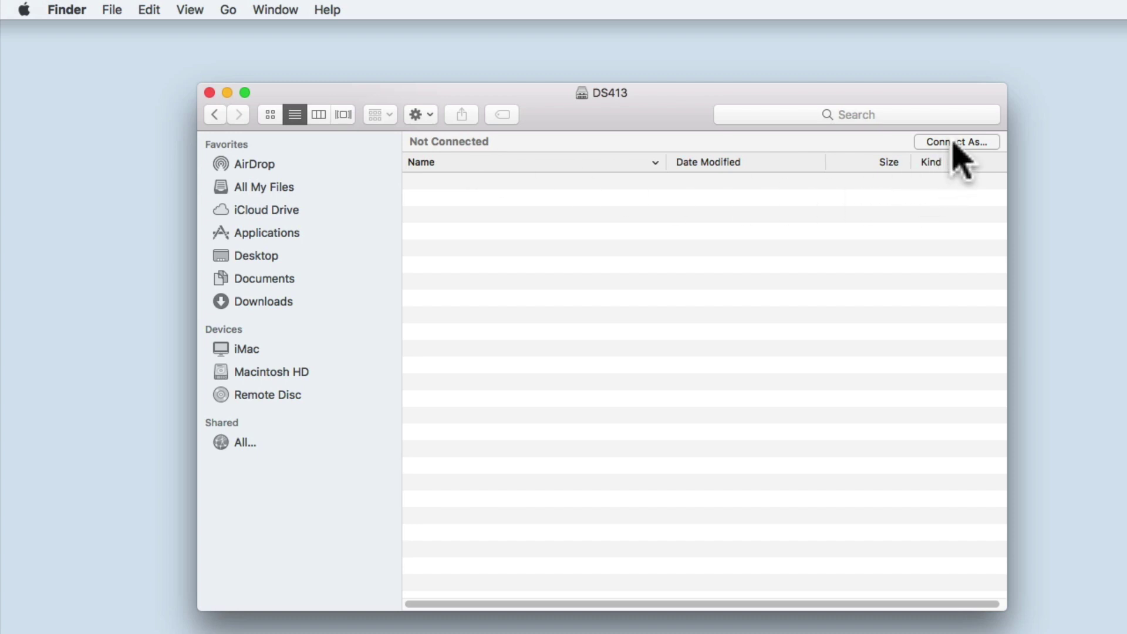
left_click(973, 142)
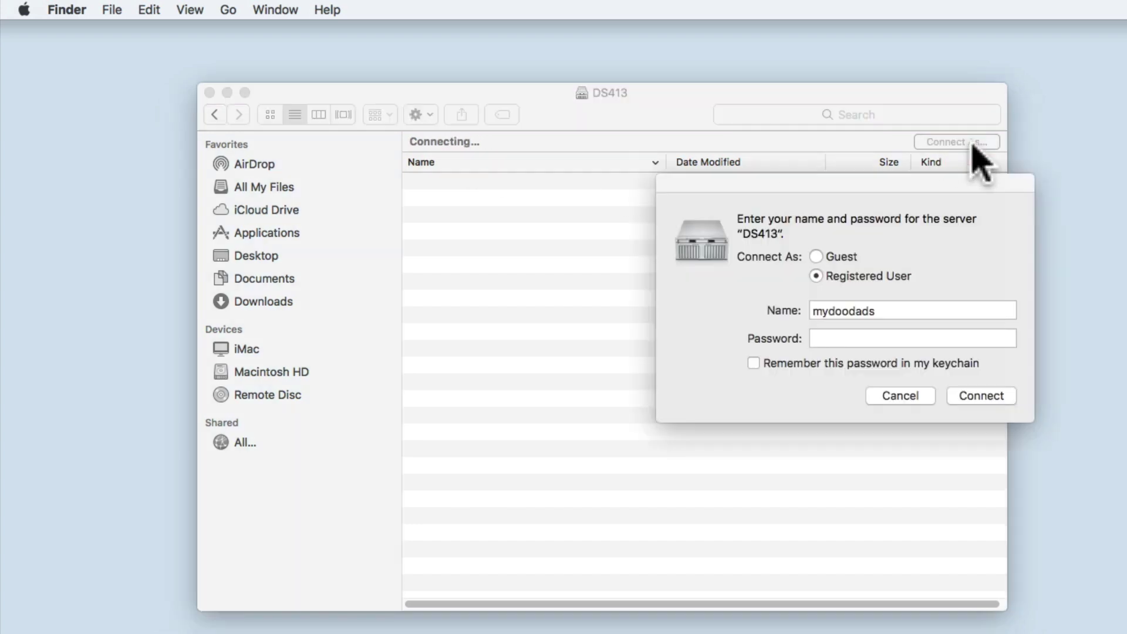
double_click(898, 310)
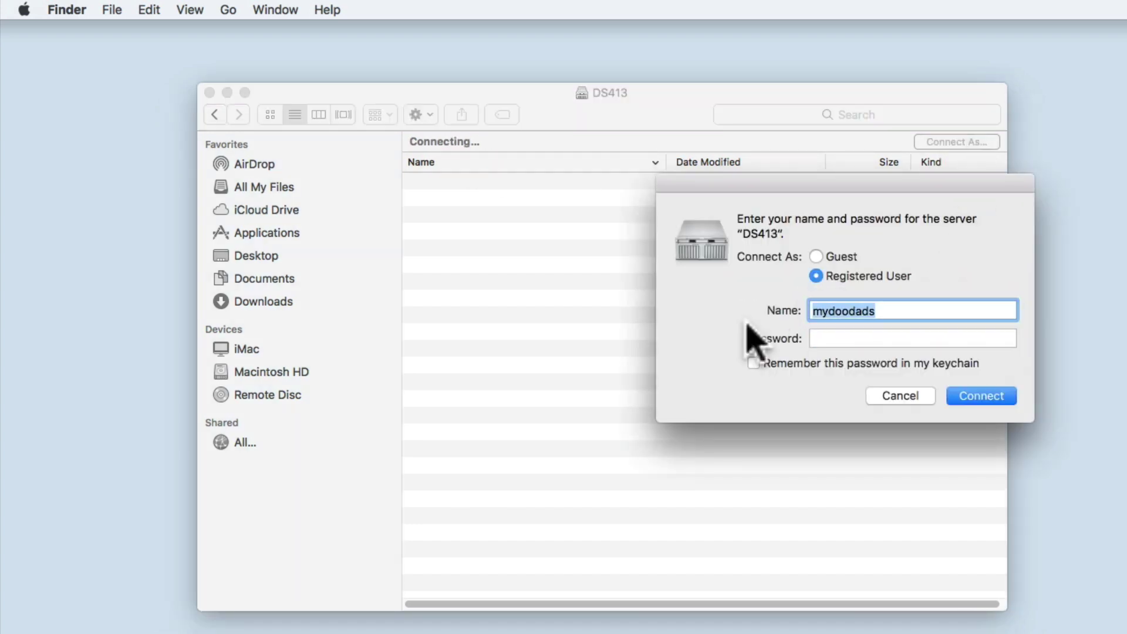
type("mr")
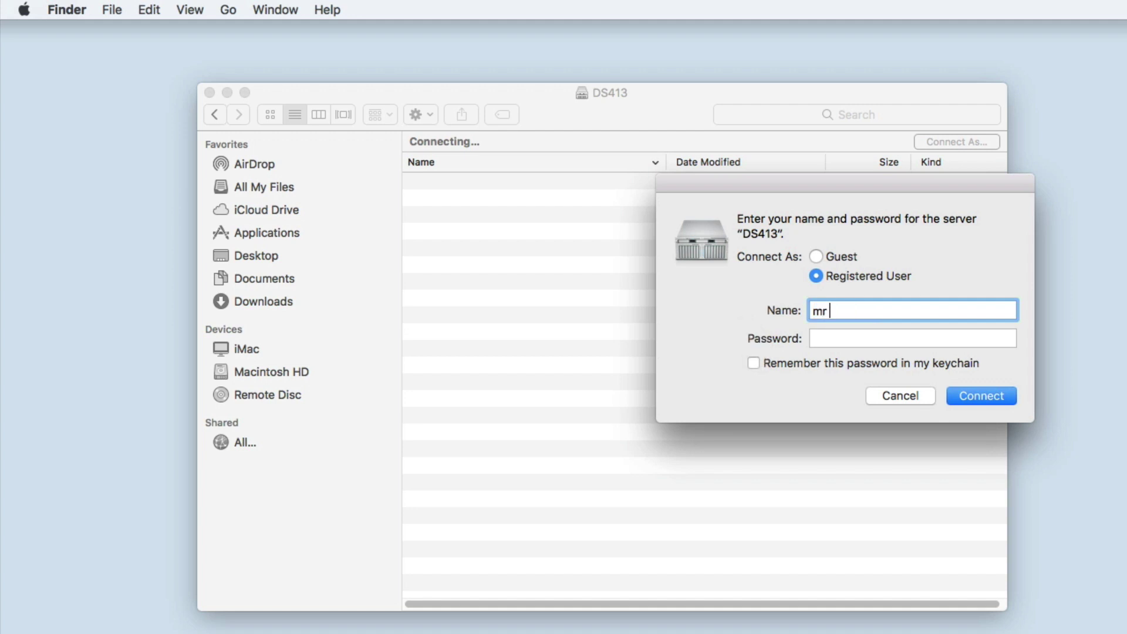
type(" meeseeks")
key("Tab")
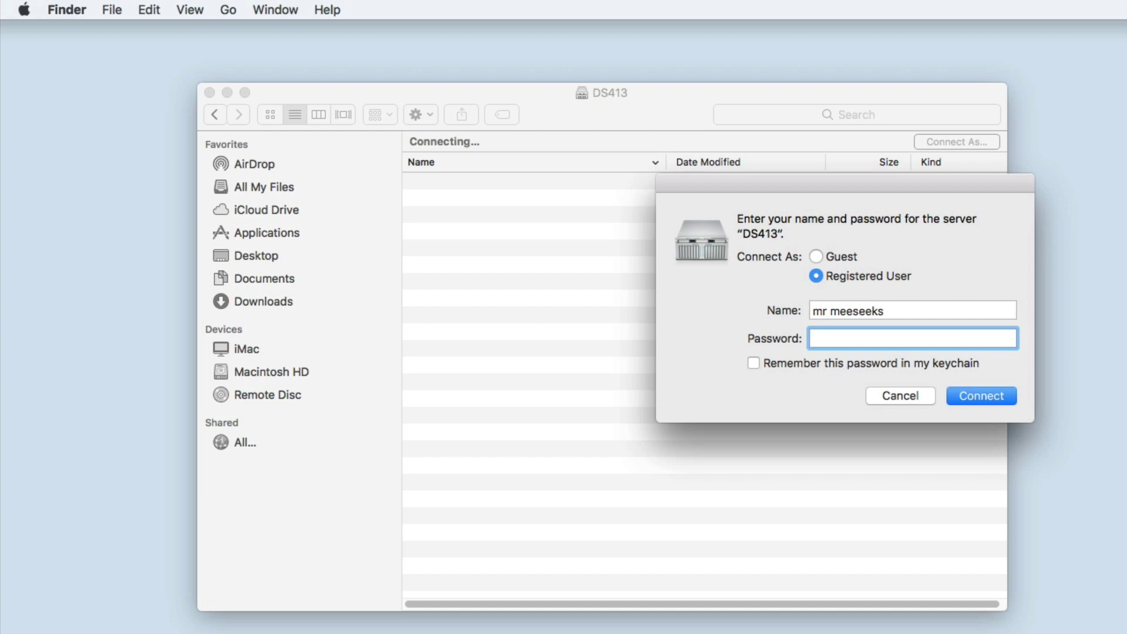
type("password")
left_click(966, 401)
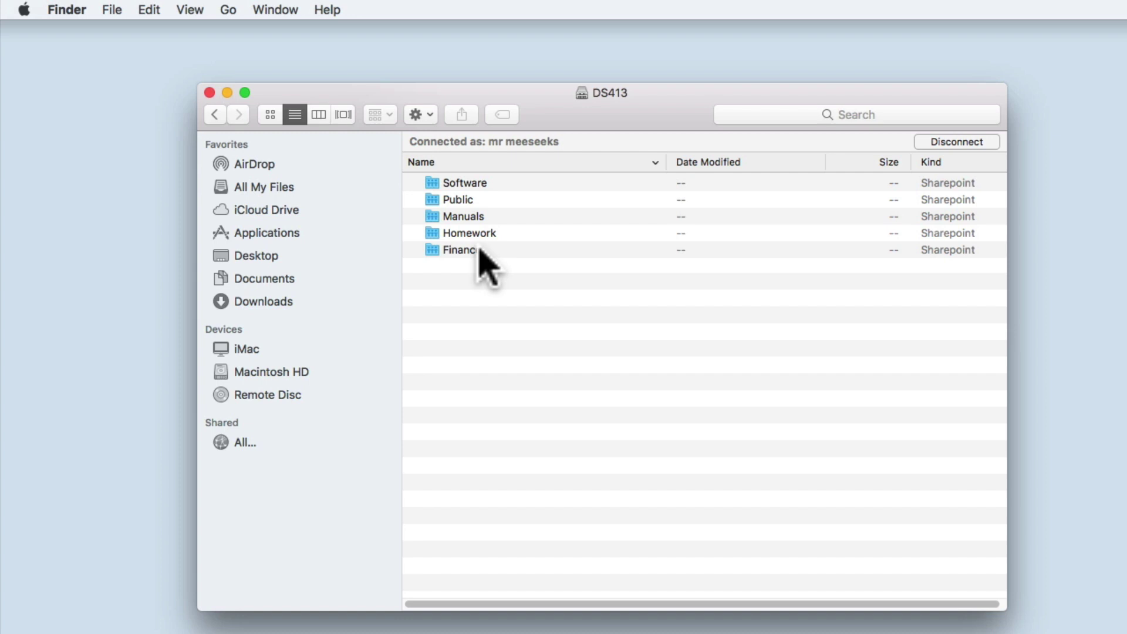
double_click(478, 200)
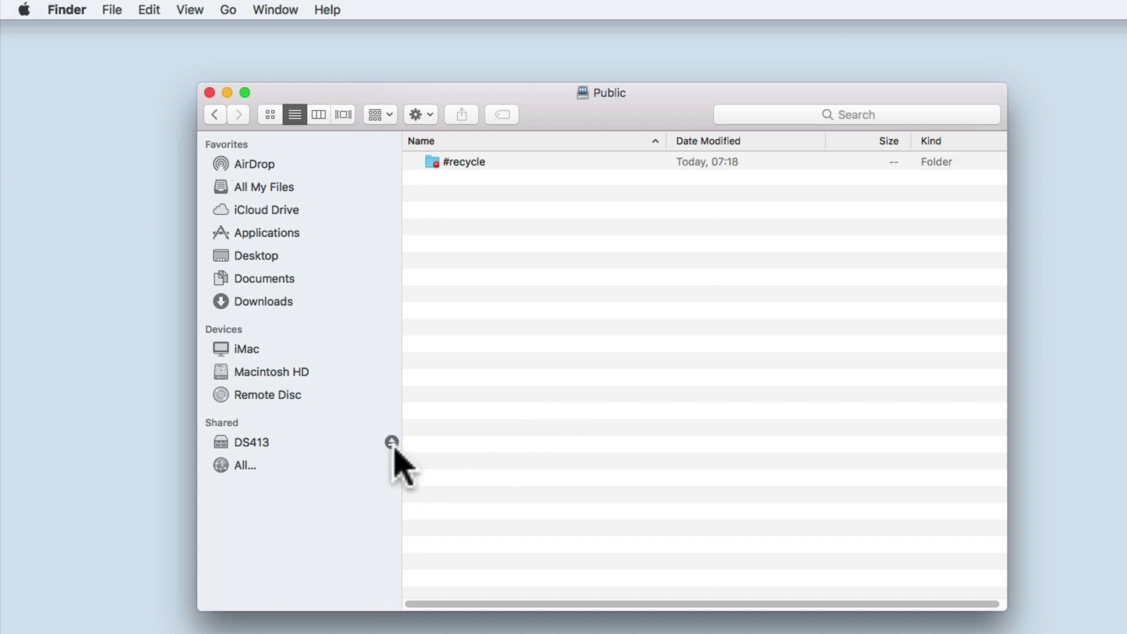
Step: Eject the DS413 server from the sidebar
left_click(391, 442)
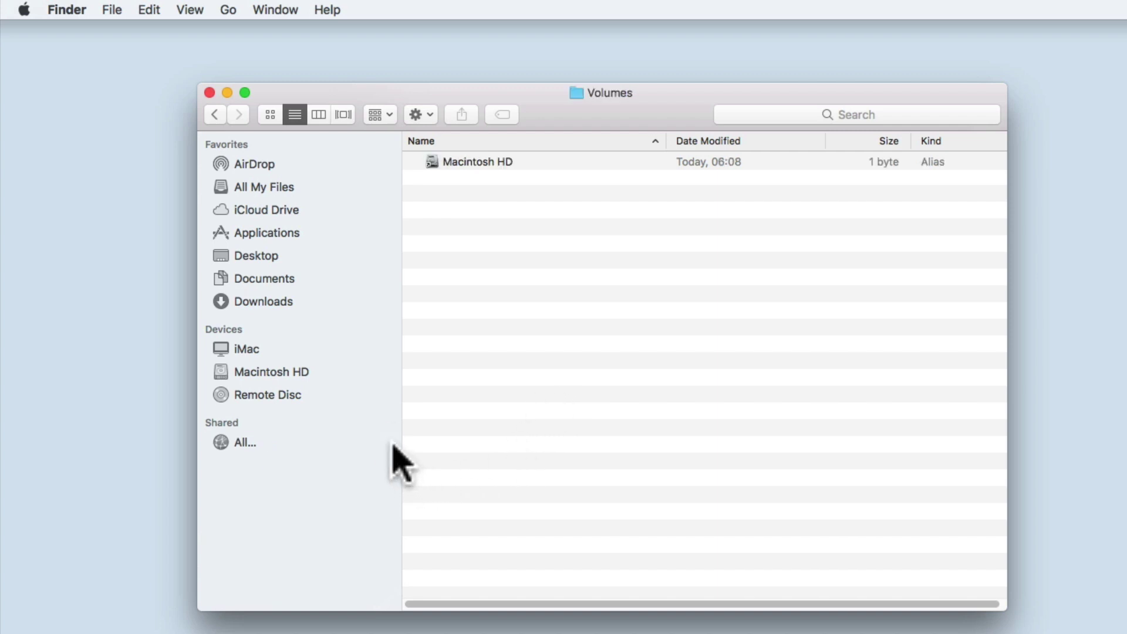
Step: Close the Volumes window, leaving only the desktop with Macintosh HD
left_click(210, 93)
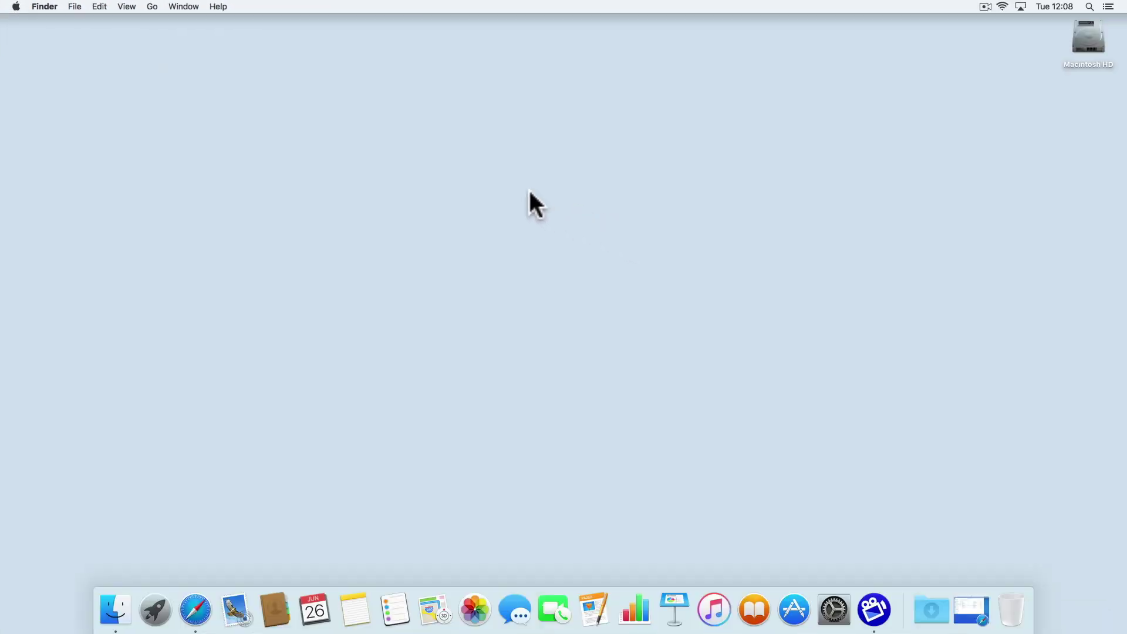